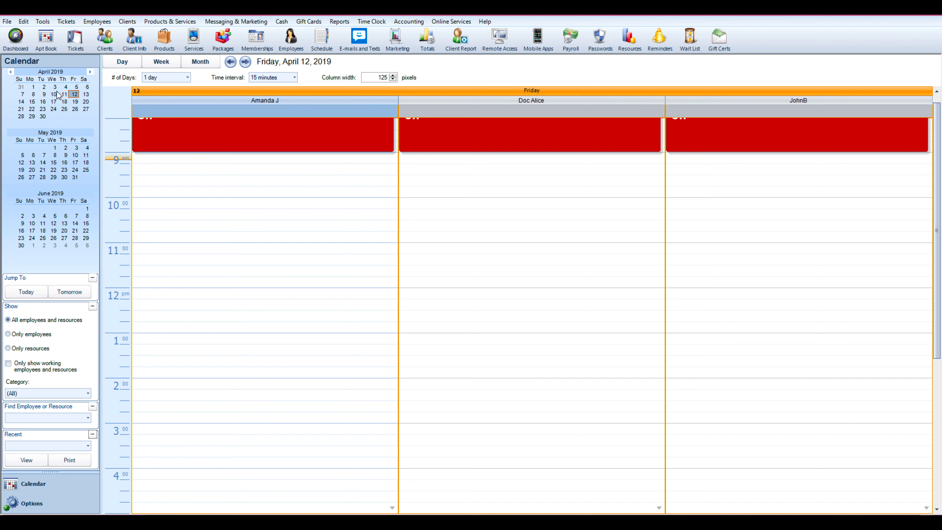
Show the calendar from Monday, April 15, 2019 with the number of days set to 3 days
{"action": "left_click", "coordinate": [33, 101]}
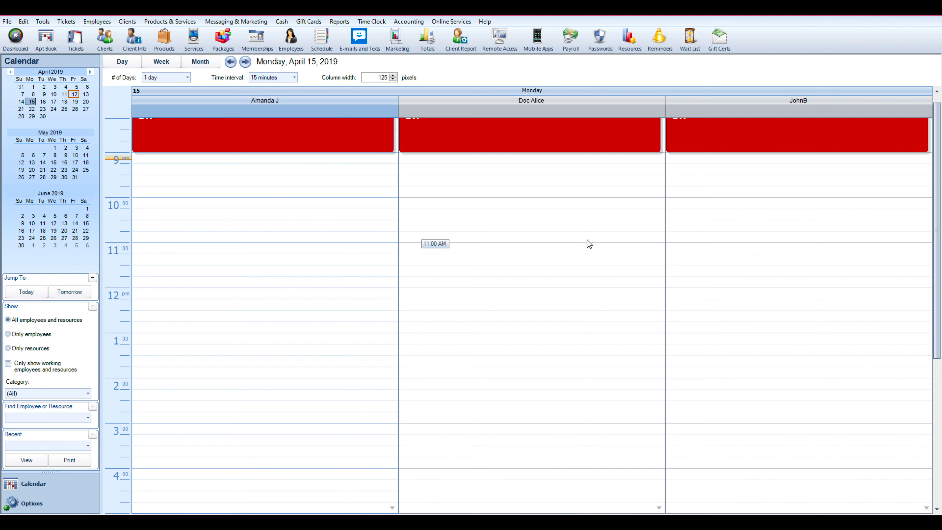
{"action": "left_click", "coordinate": [188, 76]}
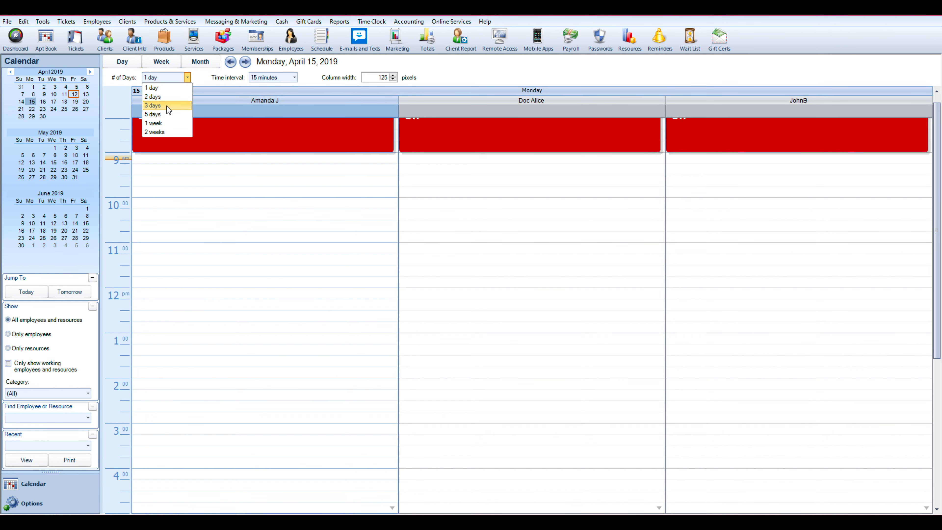
{"action": "left_click", "coordinate": [160, 106]}
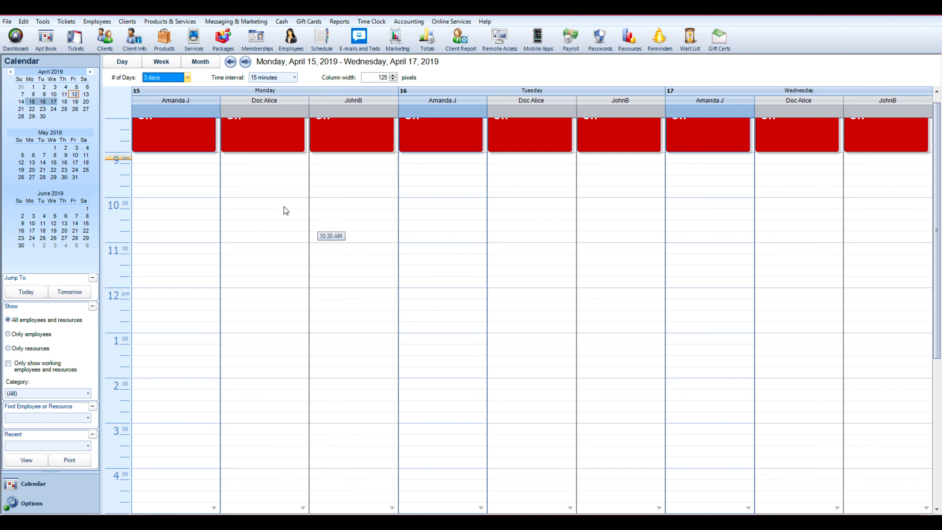
{"action": "left_click", "coordinate": [184, 206]}
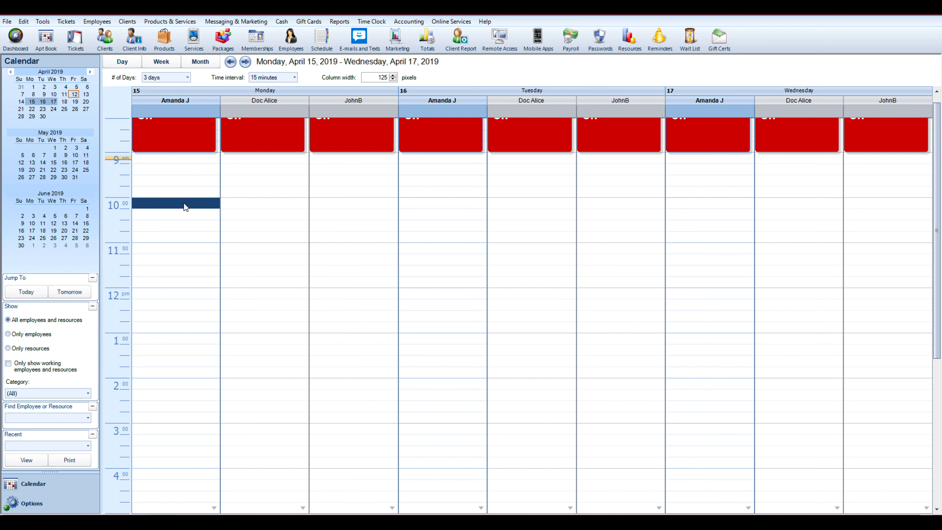
{"action": "double_click", "coordinate": [184, 203]}
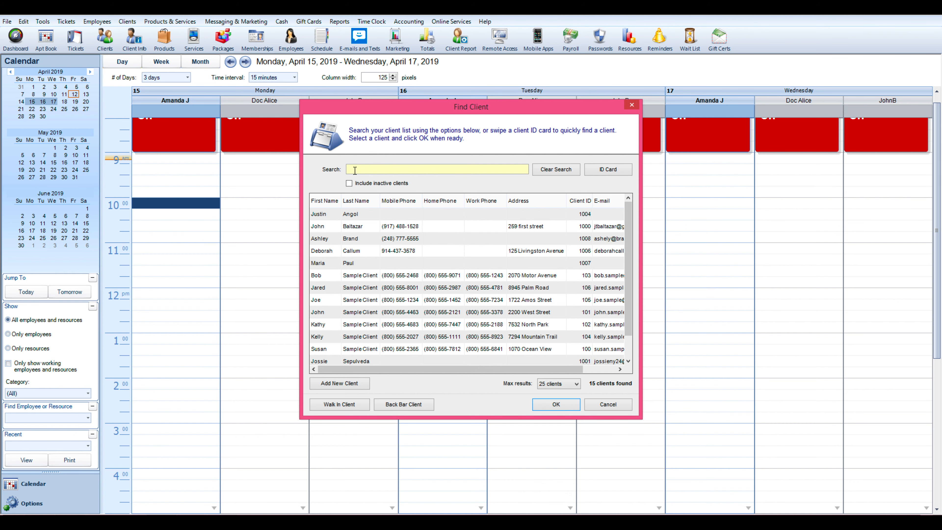
{"action": "type", "text": "ohn"}
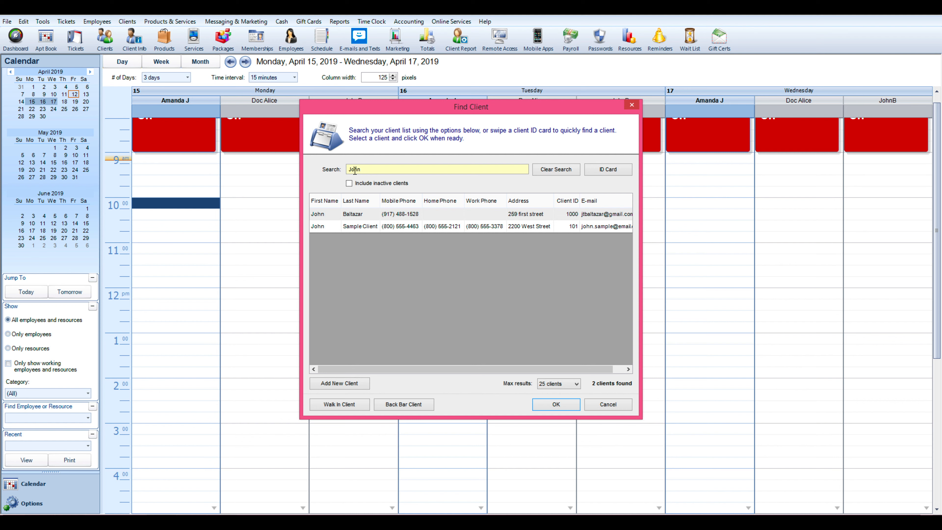
{"action": "left_click", "coordinate": [376, 216]}
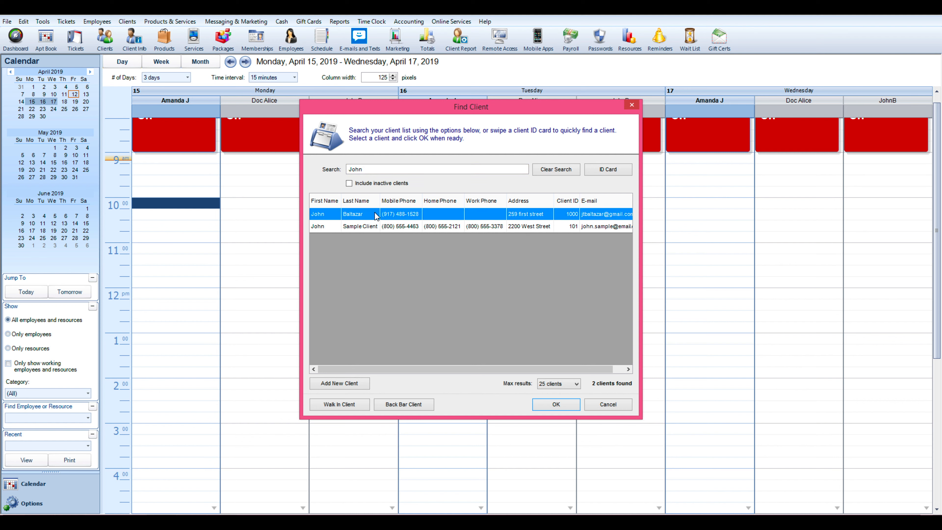
{"action": "left_click", "coordinate": [556, 404]}
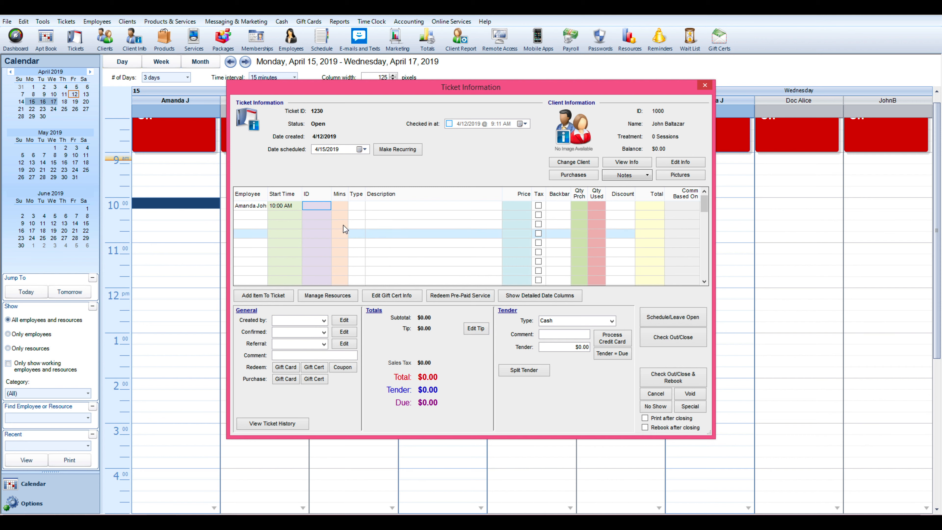
Add the Microneedling service to the ticket, filtering the item lookup to Services
{"action": "left_click", "coordinate": [324, 208]}
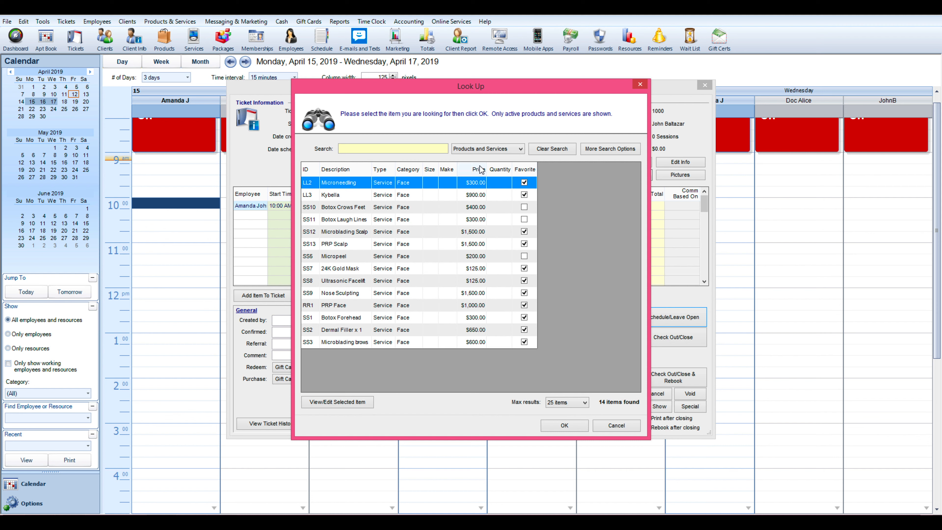
{"action": "left_click", "coordinate": [498, 149]}
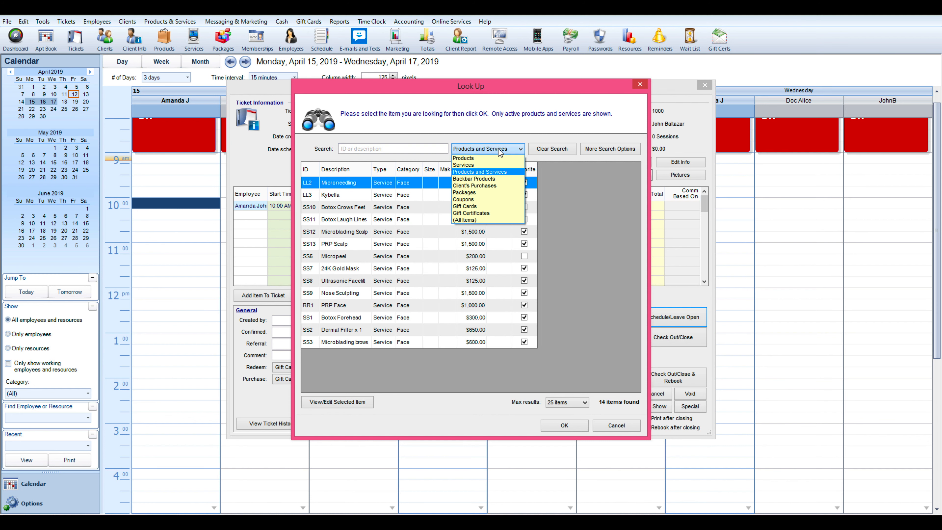
{"action": "left_click", "coordinate": [471, 165]}
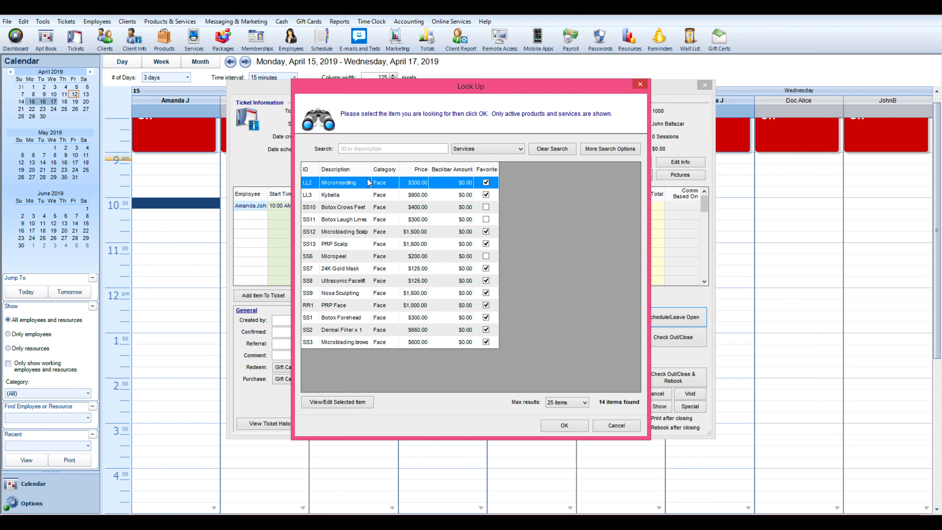
{"action": "double_click", "coordinate": [356, 184]}
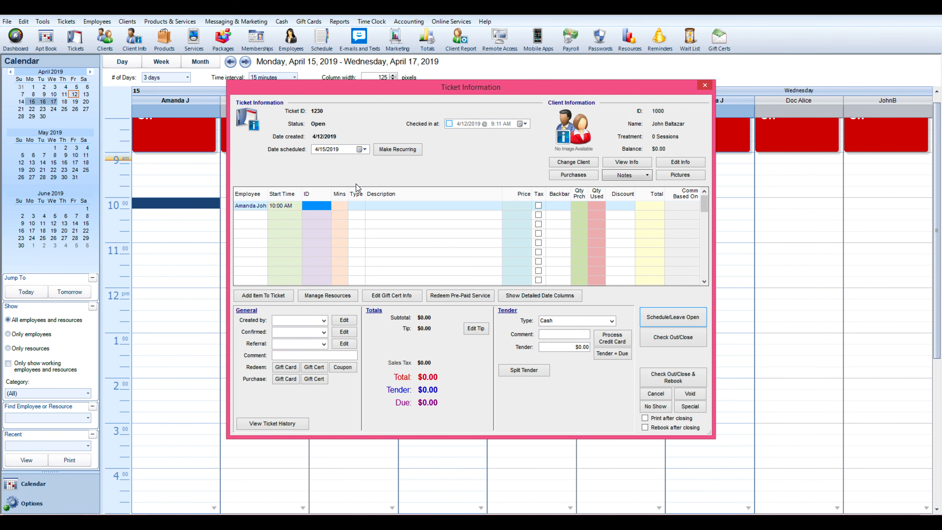
Add the PRP Scalp service as a second line on the ticket
{"action": "left_click", "coordinate": [324, 215]}
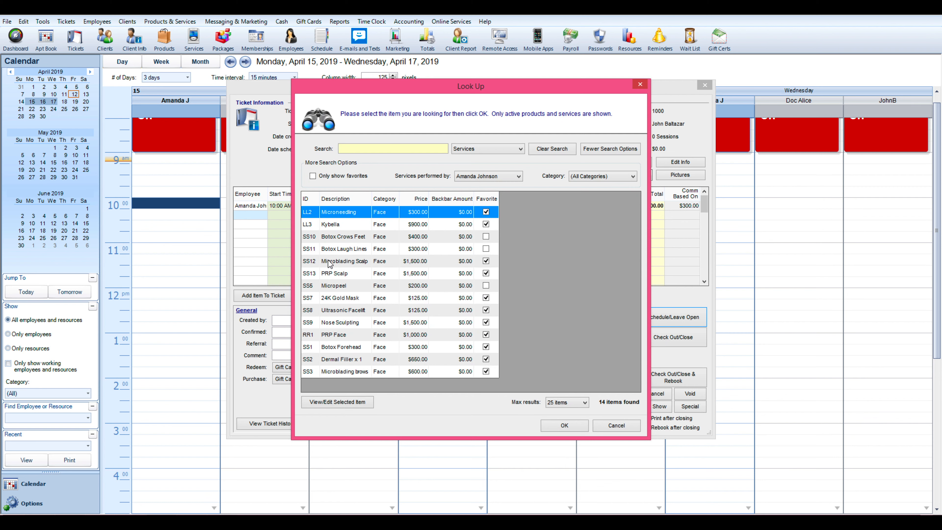
{"action": "left_click", "coordinate": [333, 274]}
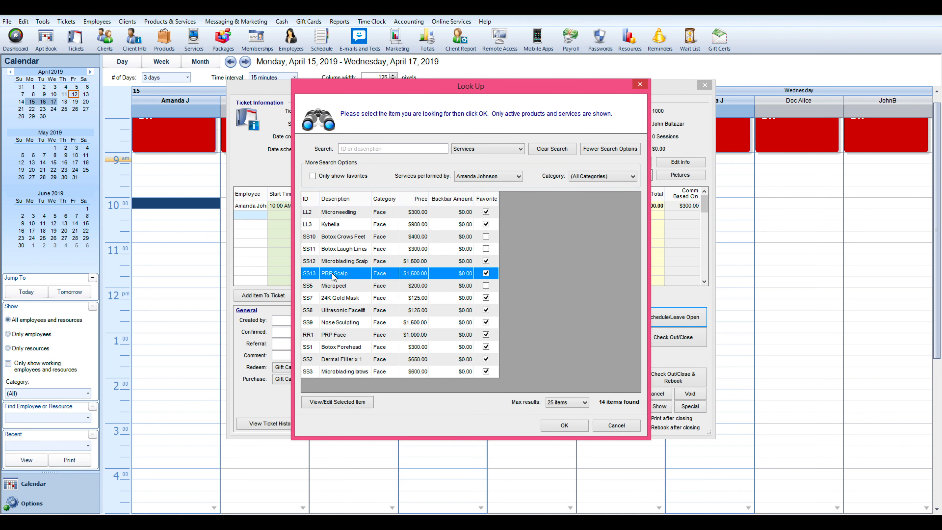
{"action": "double_click", "coordinate": [331, 273]}
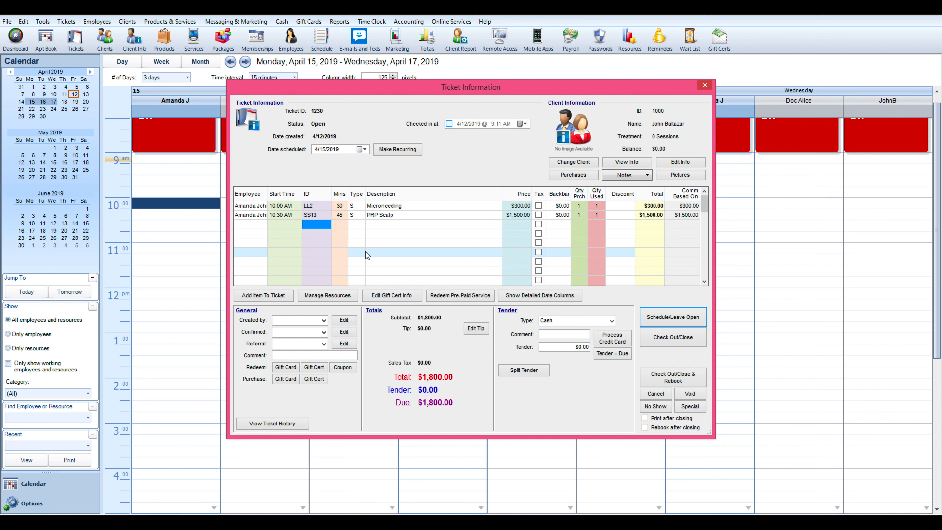
Remove the PRP Scalp line from the ticket
{"action": "left_click", "coordinate": [310, 217]}
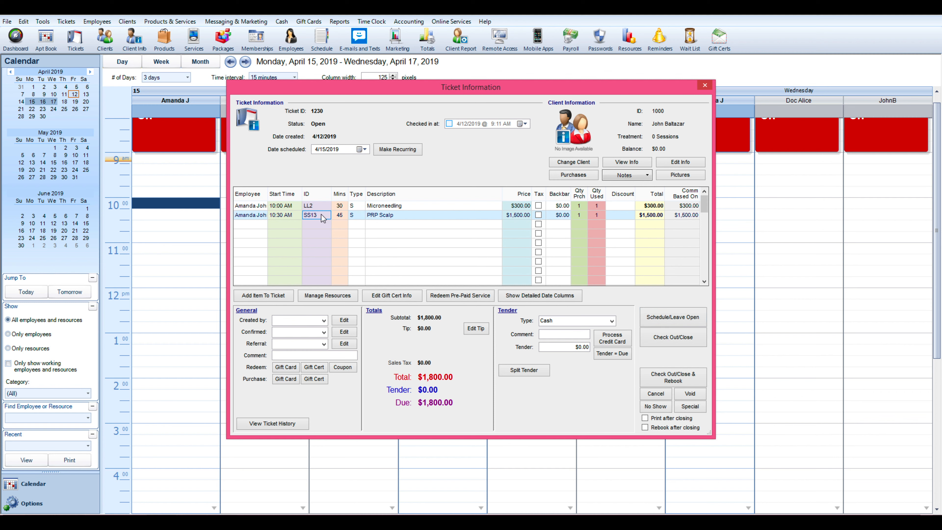
{"action": "right_click", "coordinate": [321, 217]}
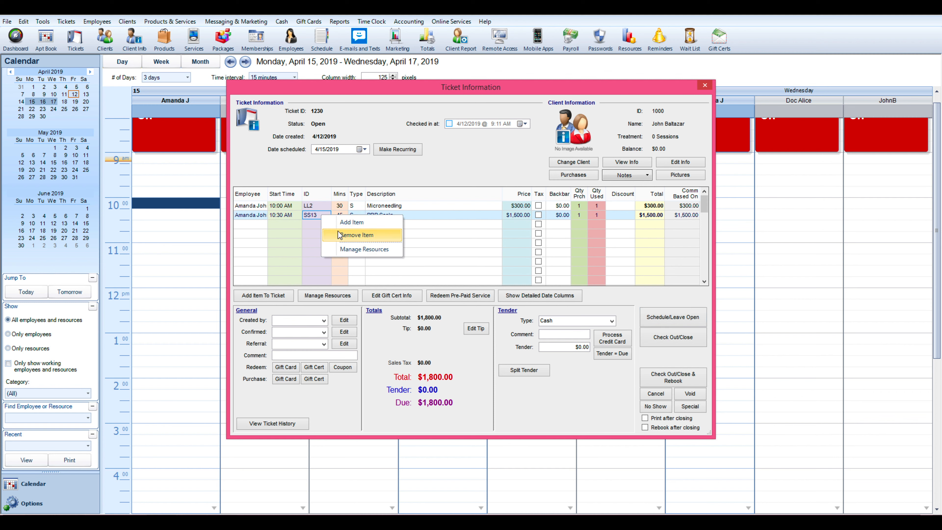
{"action": "left_click", "coordinate": [356, 235]}
{"action": "left_click", "coordinate": [480, 298]}
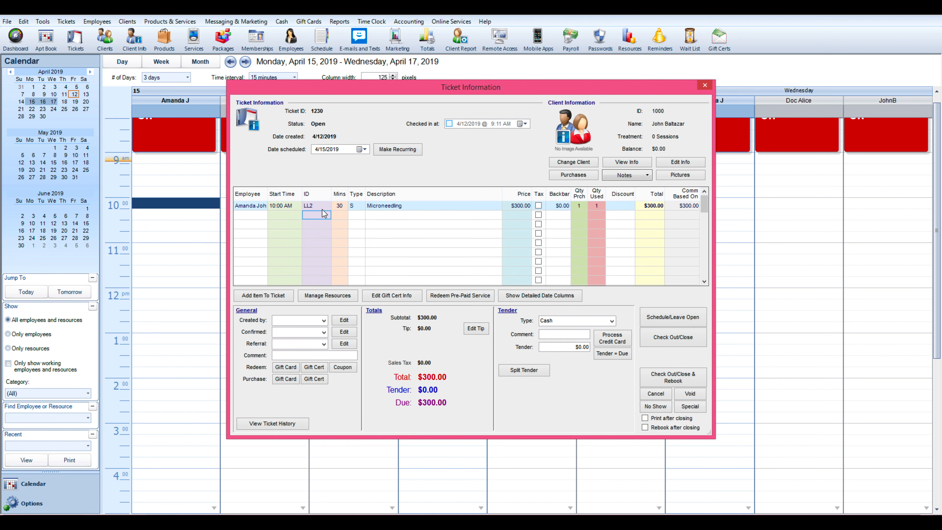
Re-add PRP Scalp by entering service ID ss13 directly, then schedule the ticket and leave it open
{"action": "left_click", "coordinate": [315, 215]}
{"action": "type", "text": "ss13"}
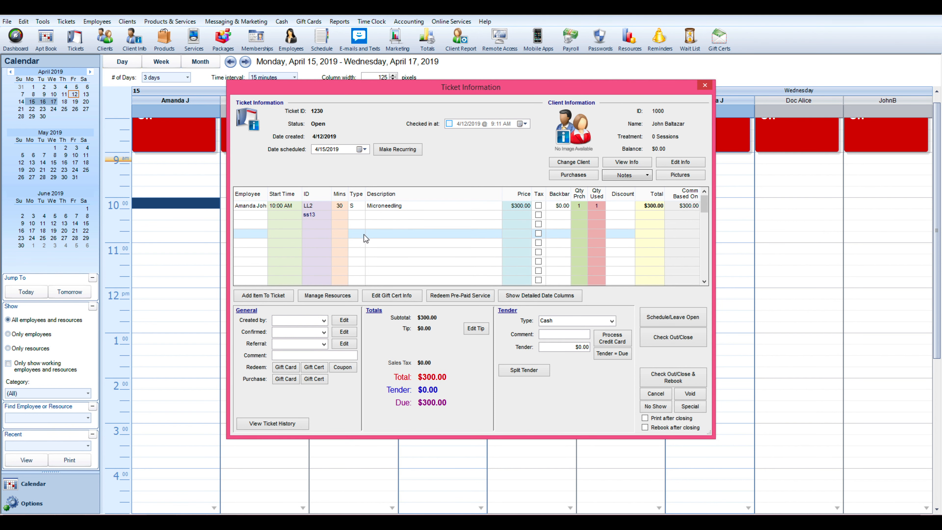
{"action": "key", "text": "Return"}
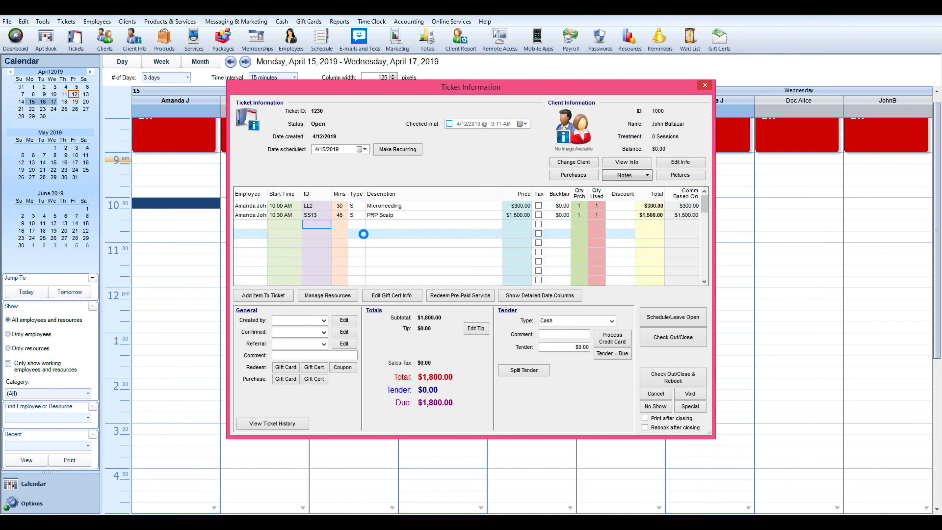
{"action": "left_click", "coordinate": [679, 323]}
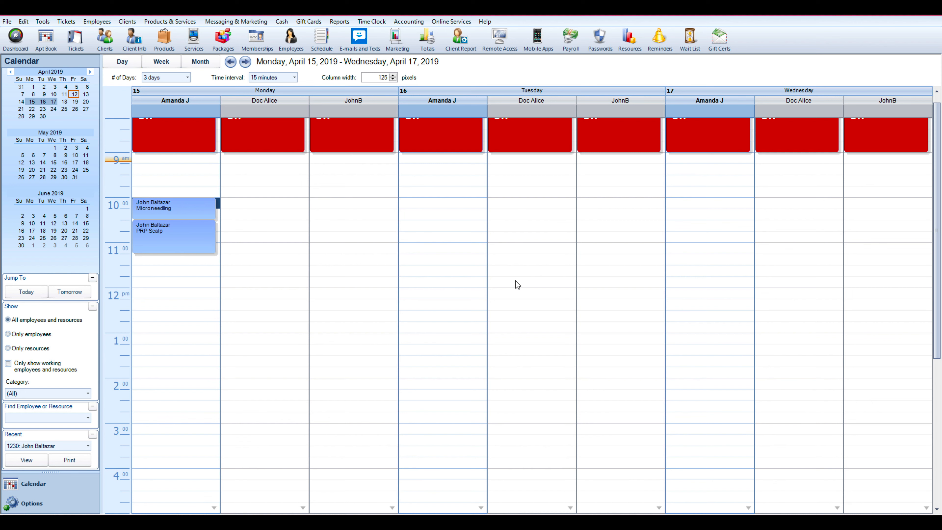
Move the two appointments to start at 12:00 PM on Monday and confirm the change
{"action": "mouse_move", "coordinate": [200, 239]}
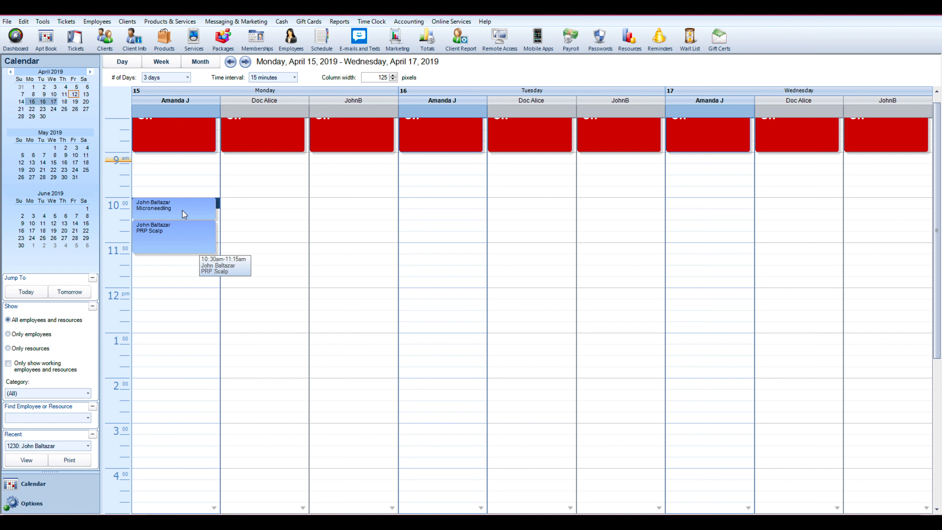
{"action": "left_click_drag", "start_coordinate": [173, 210], "coordinate": [170, 297]}
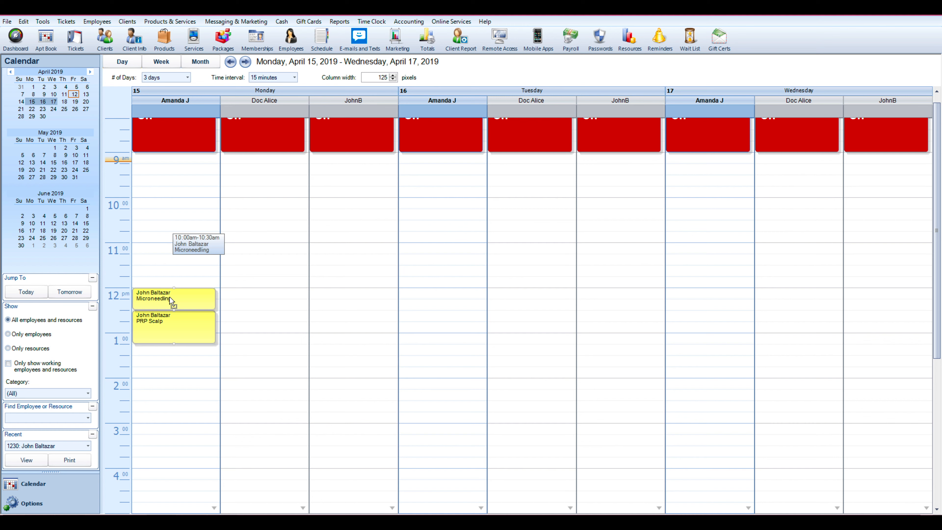
{"action": "left_click_drag", "start_coordinate": [170, 298], "coordinate": [426, 296]}
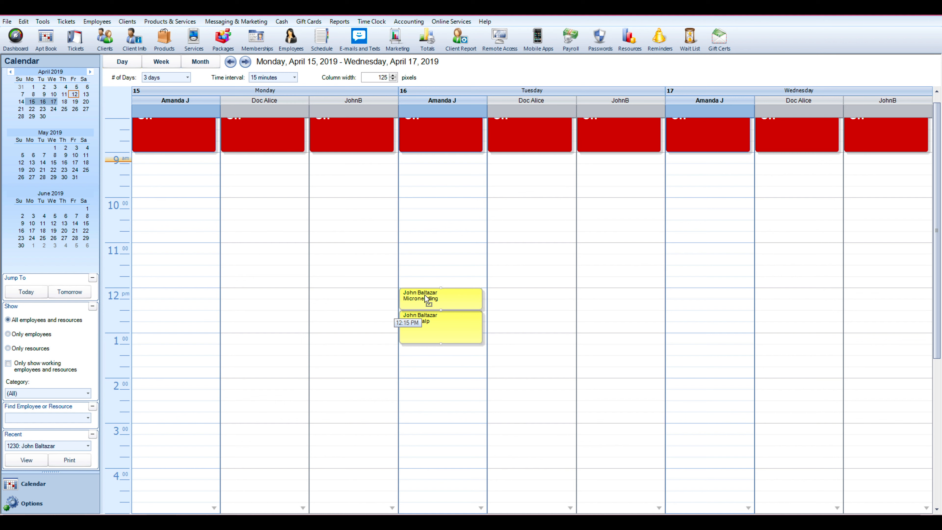
{"action": "left_click_drag", "start_coordinate": [420, 295], "coordinate": [192, 291]}
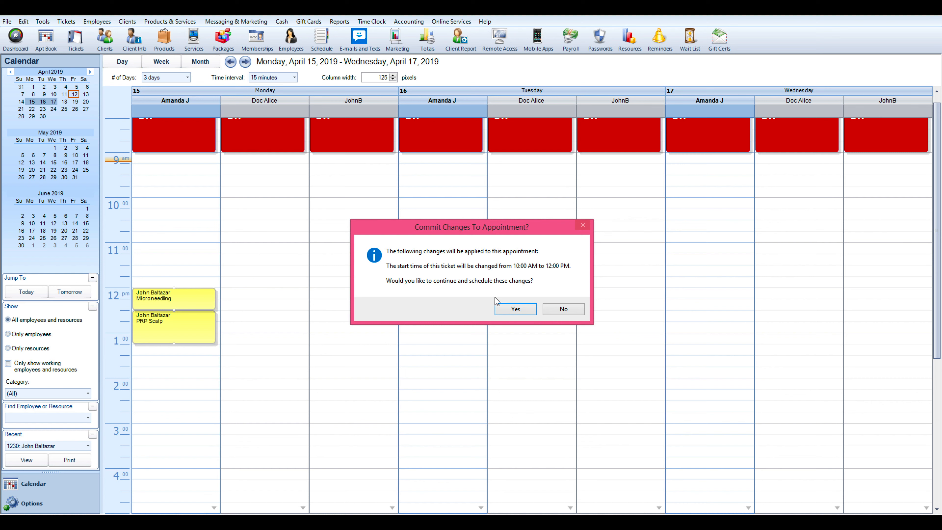
{"action": "left_click", "coordinate": [513, 311]}
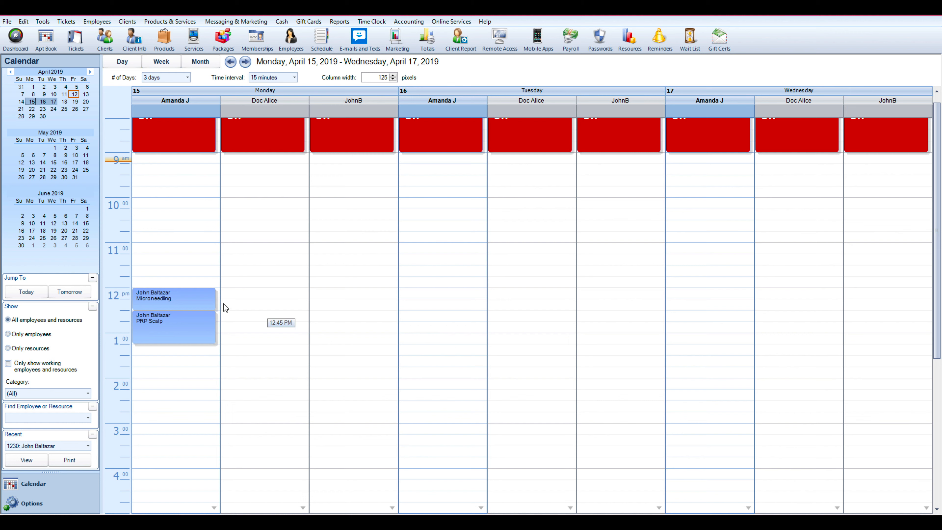
Check the client in for the Monday 12:00 PM appointment
{"action": "right_click", "coordinate": [203, 301]}
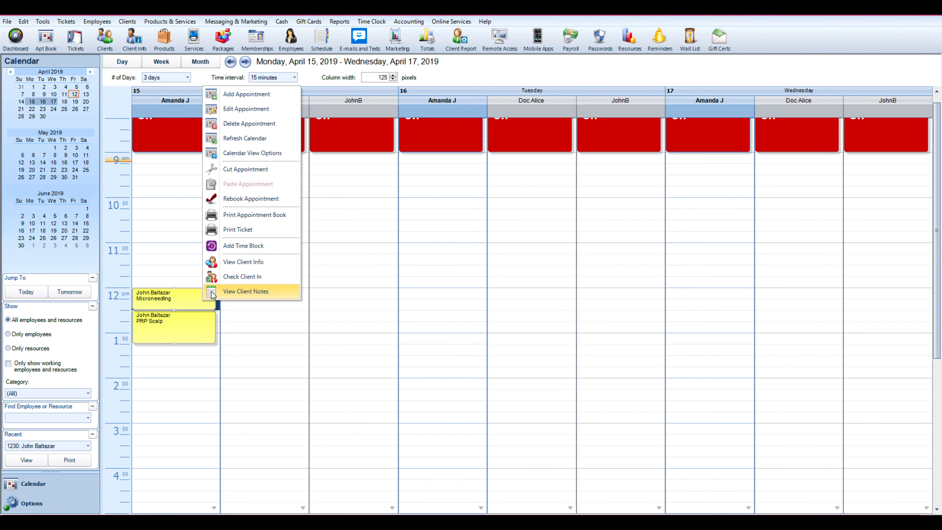
{"action": "left_click", "coordinate": [247, 277]}
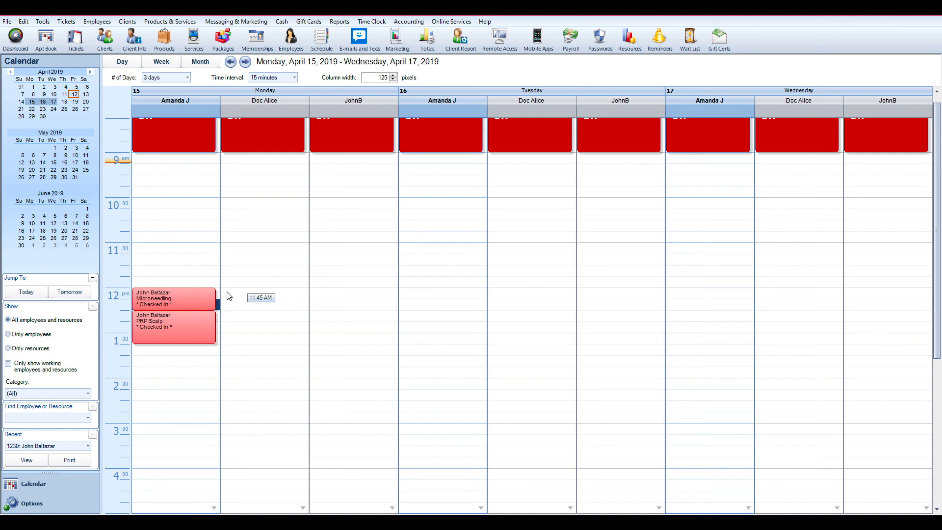
{"action": "left_click", "coordinate": [198, 303]}
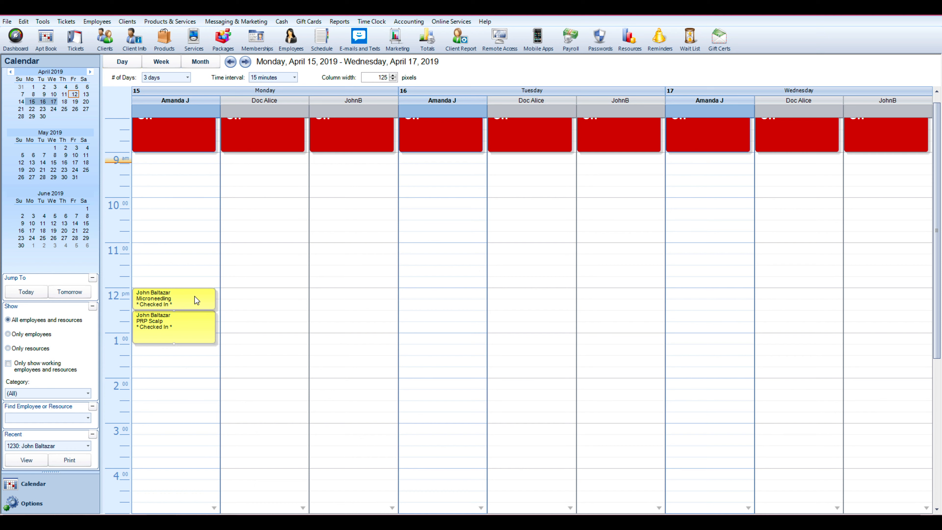
Open the appointment's ticket, set the tender type to Visa and fill the tender with the amount due
{"action": "double_click", "coordinate": [194, 296]}
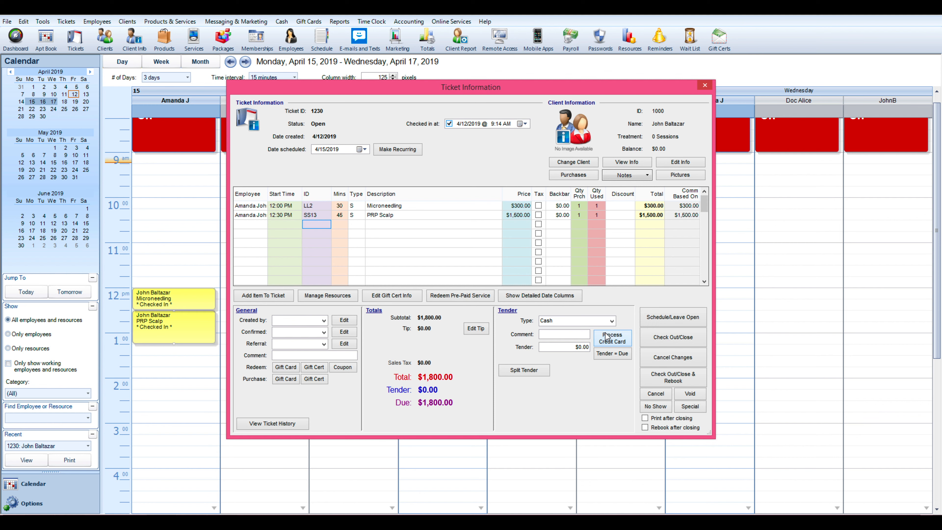
{"action": "left_click", "coordinate": [612, 321]}
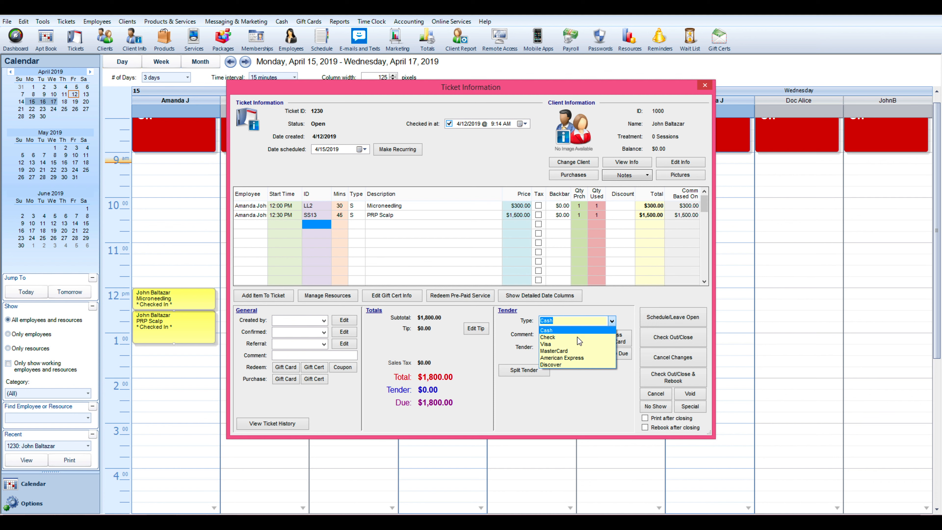
{"action": "left_click", "coordinate": [547, 344]}
{"action": "left_click", "coordinate": [561, 346]}
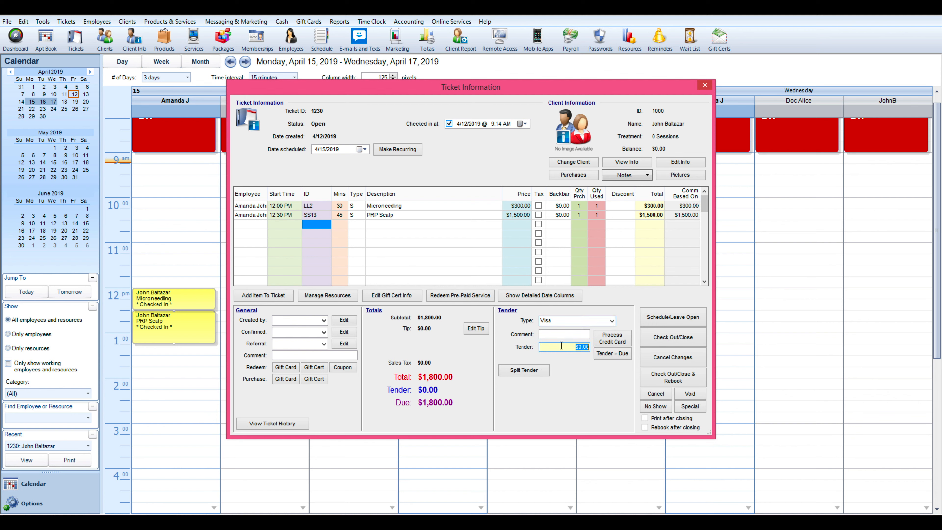
{"action": "left_click", "coordinate": [608, 356]}
{"action": "left_click", "coordinate": [564, 347]}
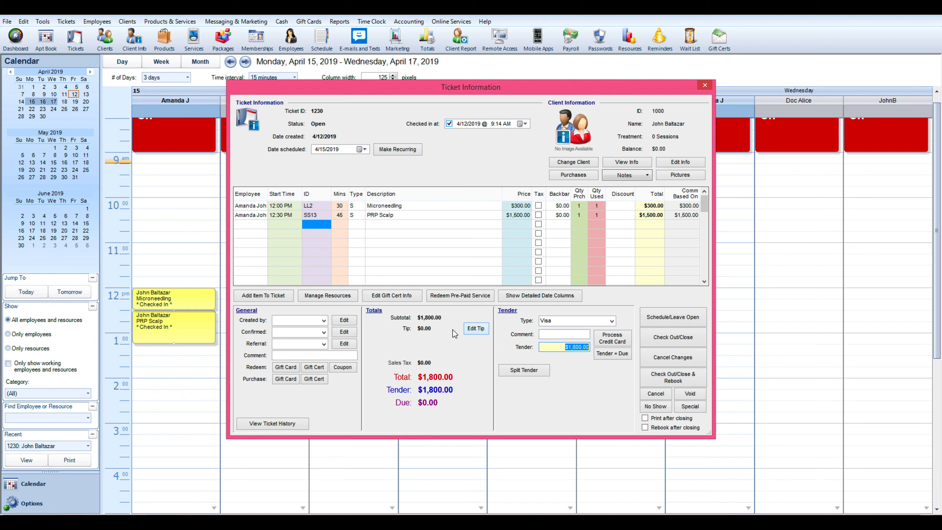
Add a withheld tip of $100 for the employee on the ticket
{"action": "left_click", "coordinate": [469, 331]}
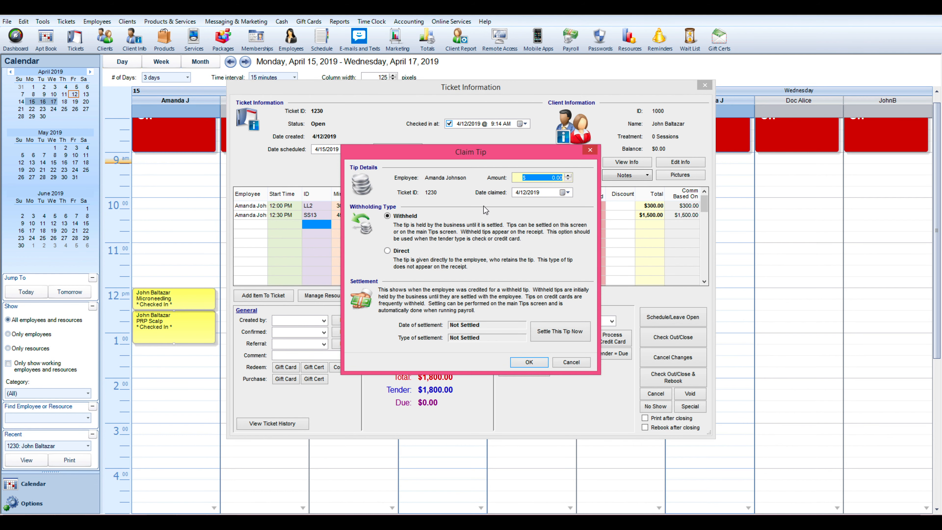
{"action": "type", "text": "10"}
{"action": "key", "text": "BackSpace"}
{"action": "left_click", "coordinate": [522, 362]}
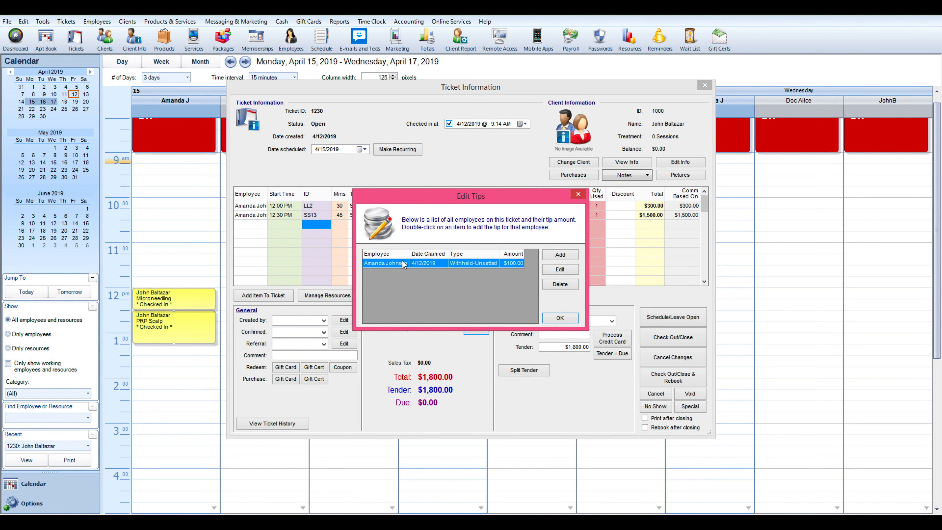
{"action": "left_click", "coordinate": [571, 321]}
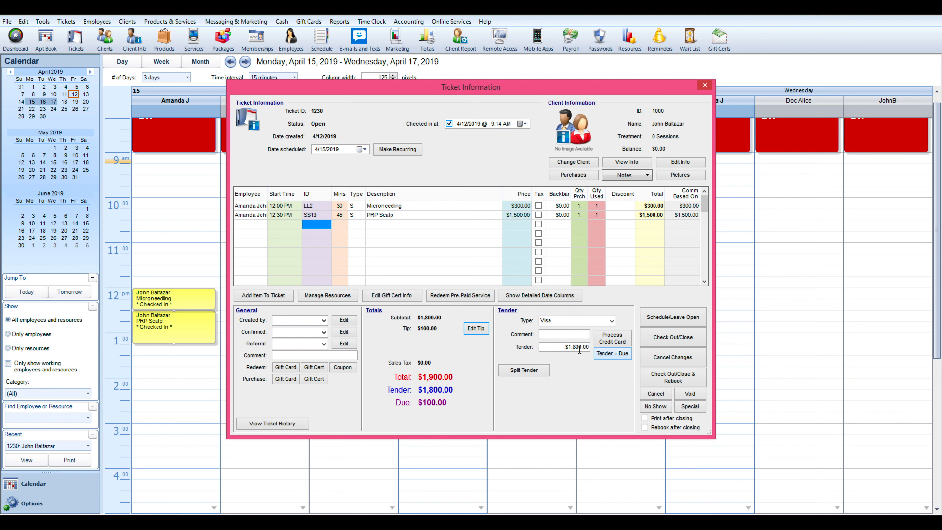
Fill the tender with the full amount due and check out the ticket with rebooking
{"action": "left_click", "coordinate": [610, 354]}
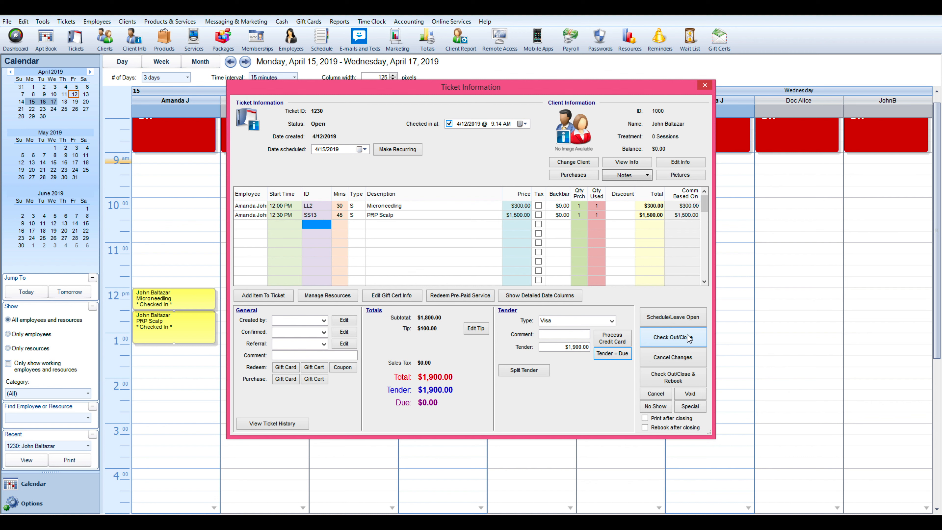
{"action": "left_click", "coordinate": [699, 376]}
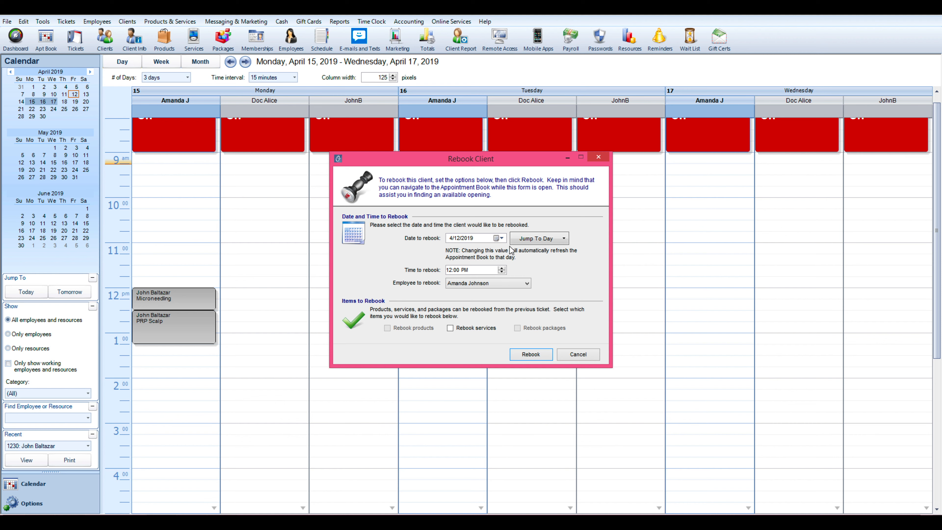
{"action": "left_click", "coordinate": [468, 330]}
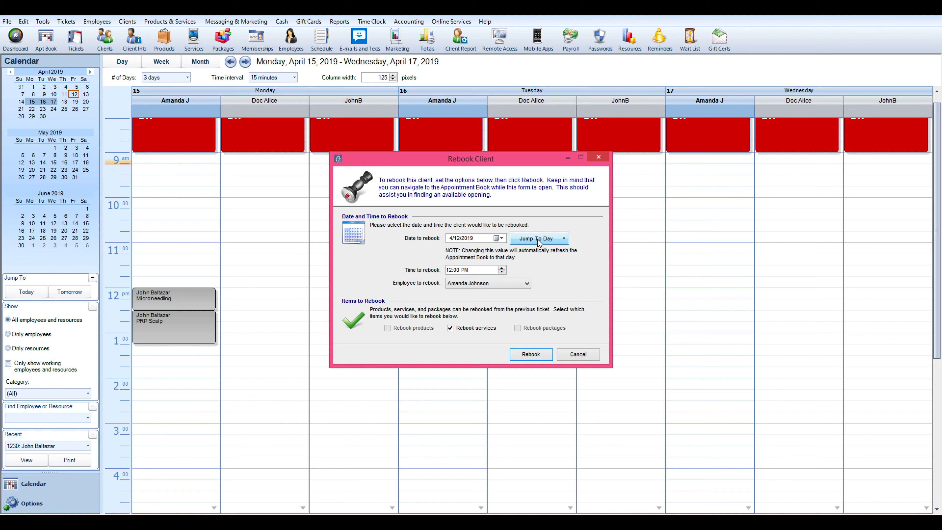
{"action": "left_click", "coordinate": [502, 238]}
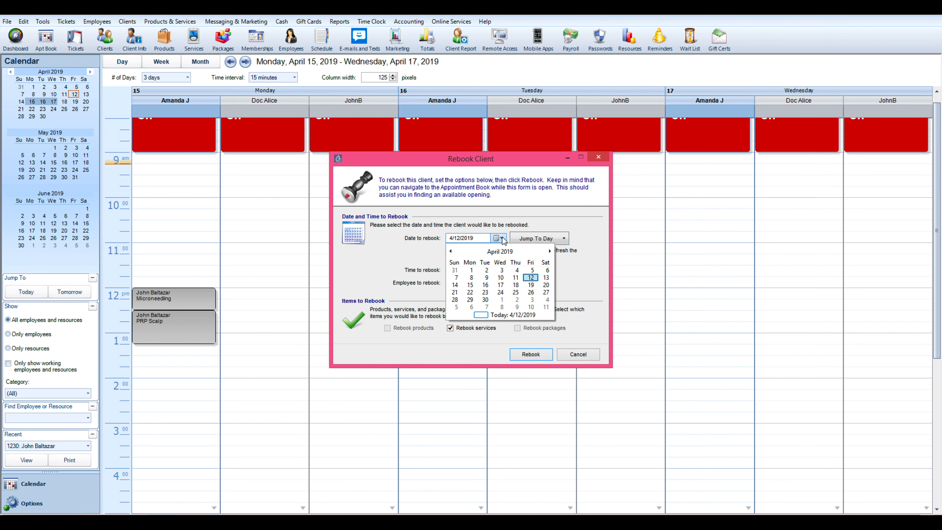
{"action": "left_click", "coordinate": [521, 275]}
{"action": "left_click", "coordinate": [562, 240]}
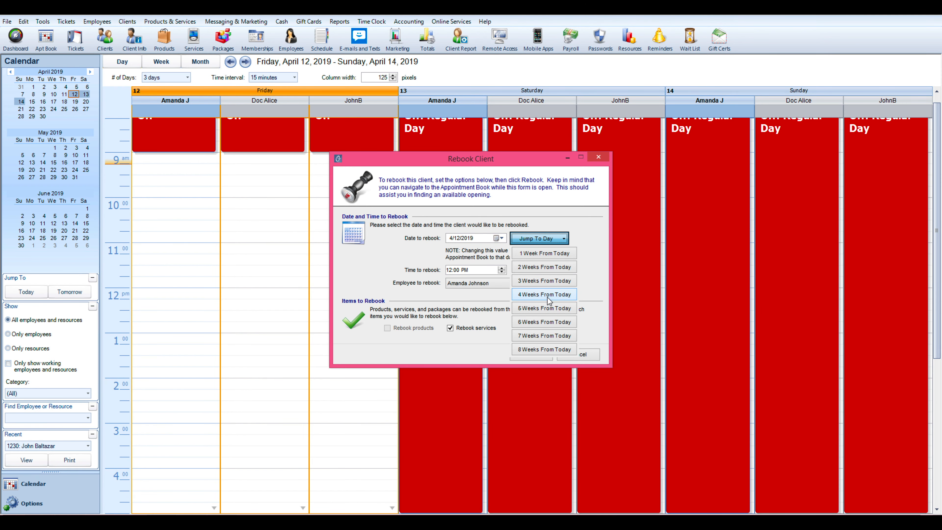
{"action": "left_click", "coordinate": [538, 323]}
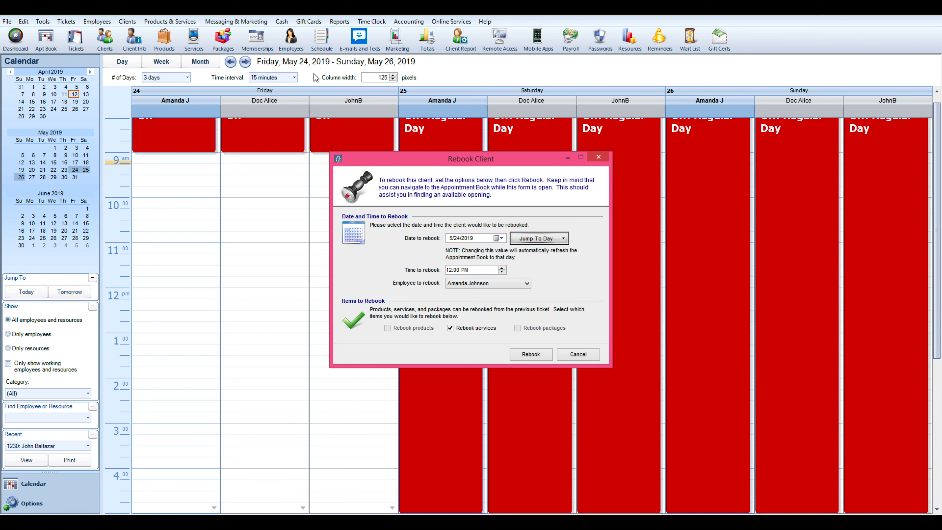
{"action": "left_click", "coordinate": [528, 354]}
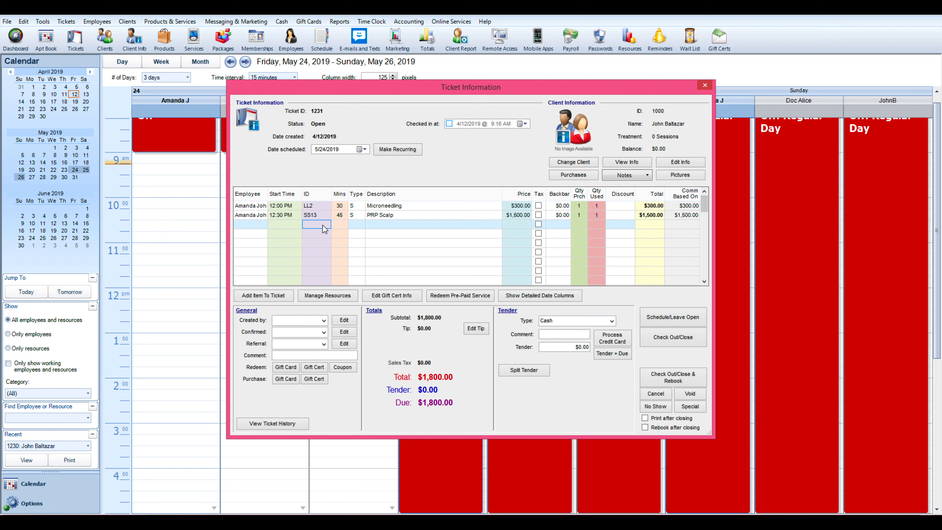
{"action": "left_click", "coordinate": [659, 318]}
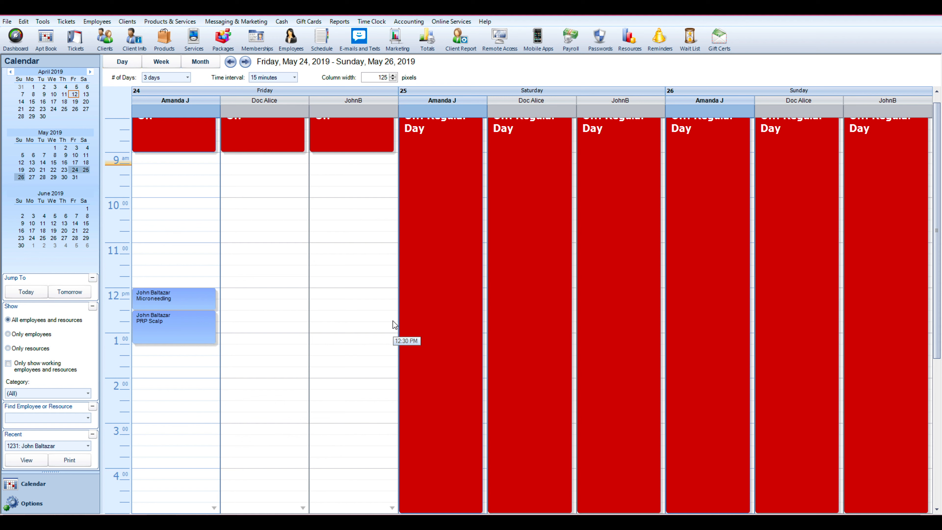
Mark the rebooked appointment as a No Show with the comment "Did not show up"
{"action": "double_click", "coordinate": [188, 330]}
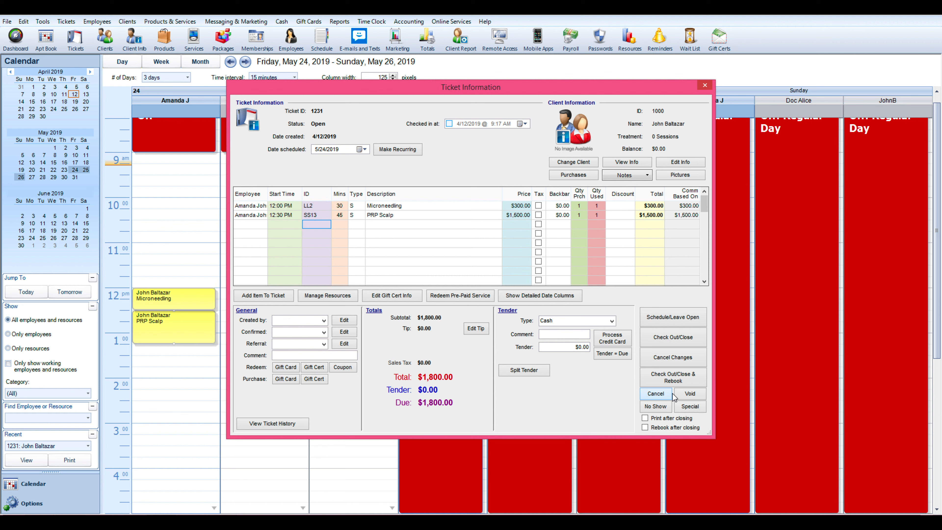
{"action": "left_click", "coordinate": [663, 408]}
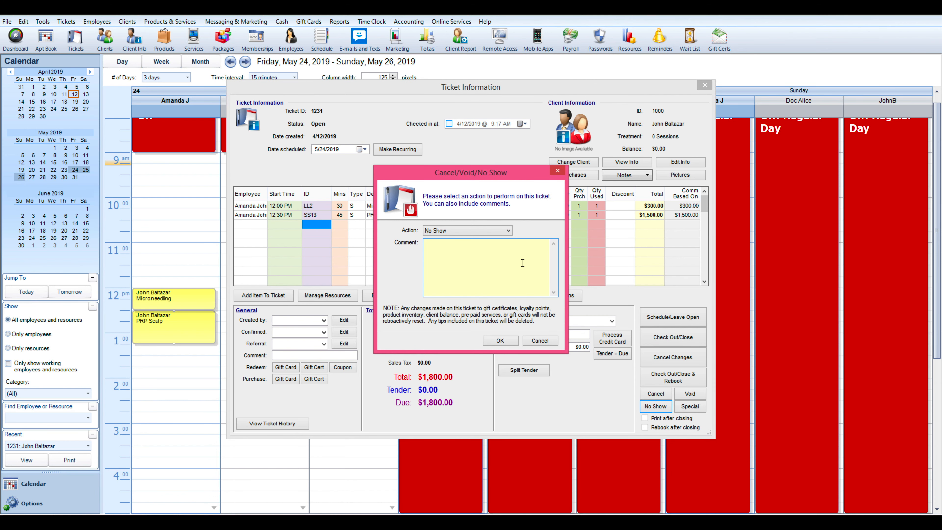
{"action": "type", "text": "Did not show up"}
{"action": "left_click", "coordinate": [508, 341]}
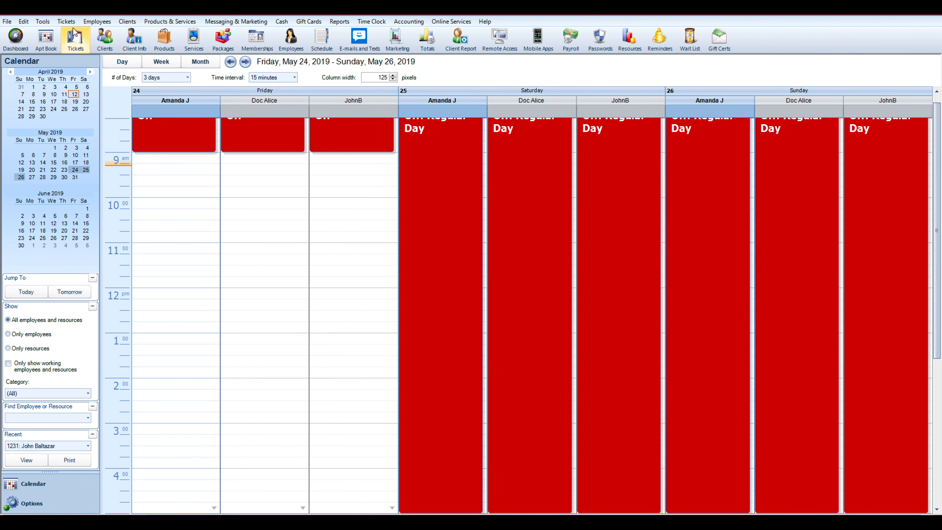
Search the tickets for the date May 24, 2019
{"action": "left_click", "coordinate": [75, 38]}
{"action": "left_click", "coordinate": [337, 87]}
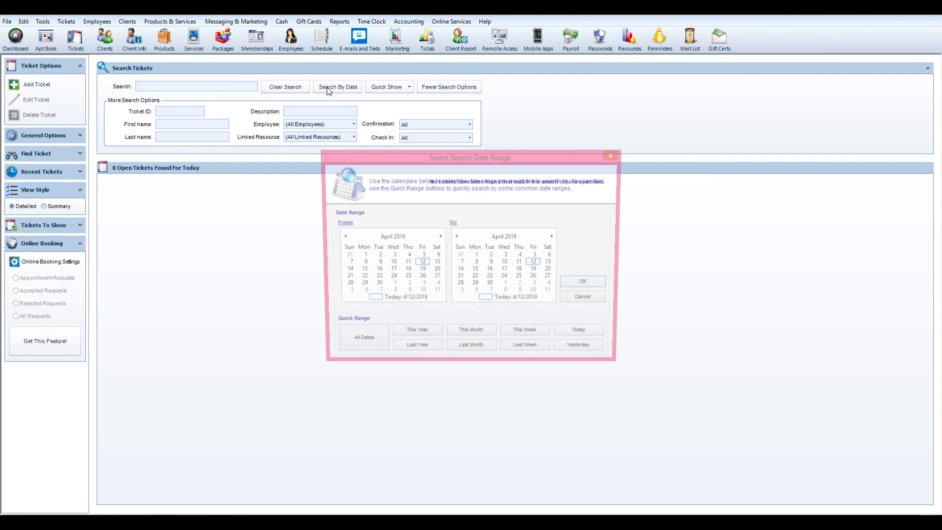
{"action": "left_click", "coordinate": [440, 237]}
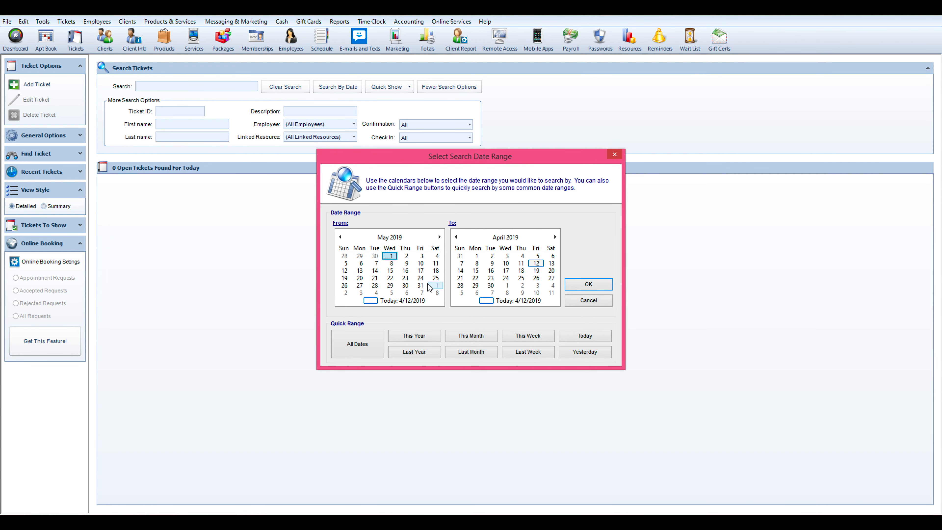
{"action": "left_click", "coordinate": [420, 278]}
{"action": "left_click", "coordinate": [536, 278]}
{"action": "left_click", "coordinate": [569, 286]}
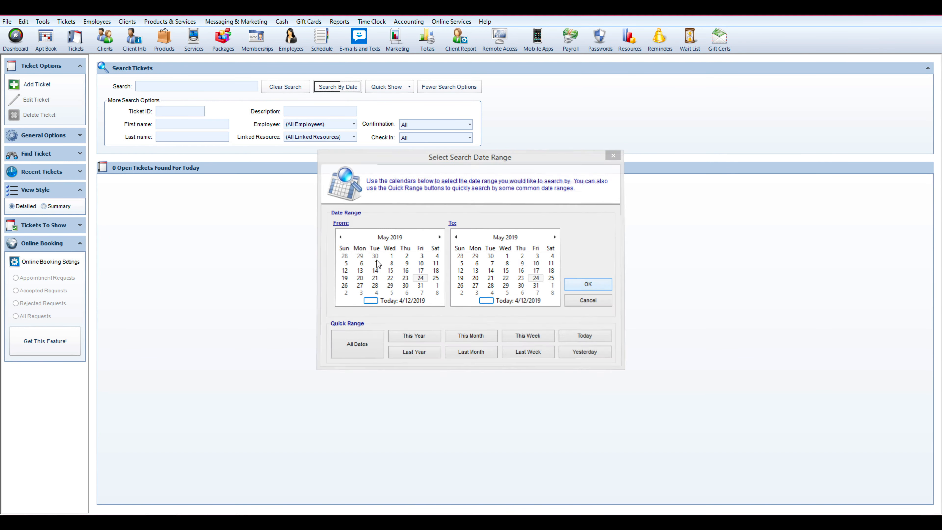
Show tickets of all statuses in the results and select the PRP Scalp ticket
{"action": "left_click", "coordinate": [74, 225]}
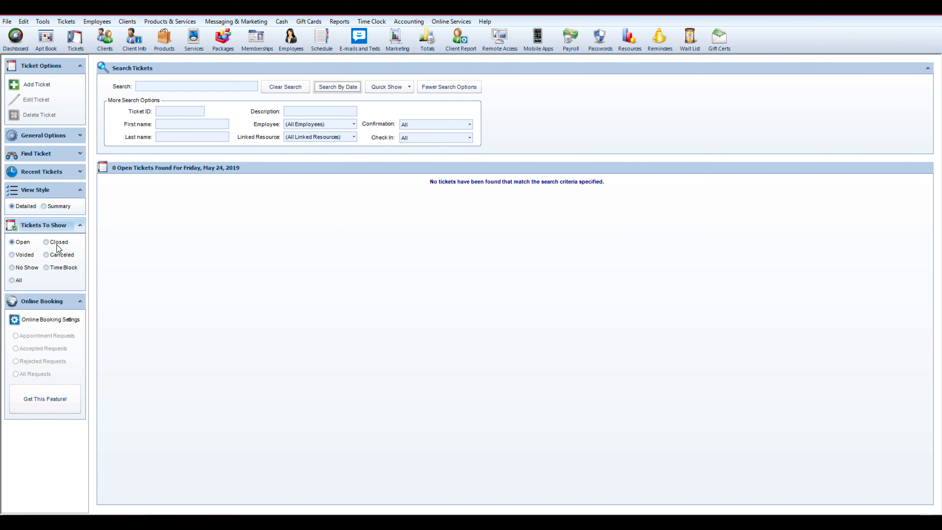
{"action": "left_click", "coordinate": [19, 281]}
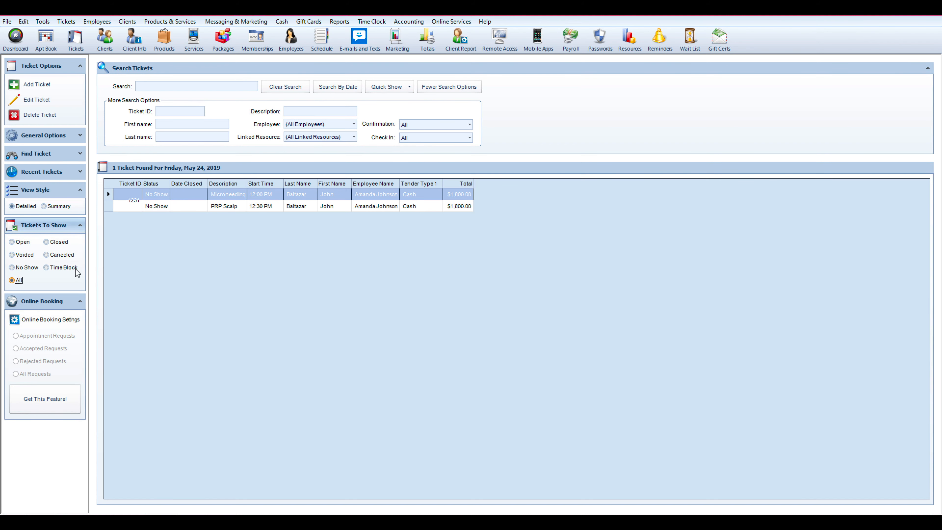
{"action": "left_click", "coordinate": [163, 207]}
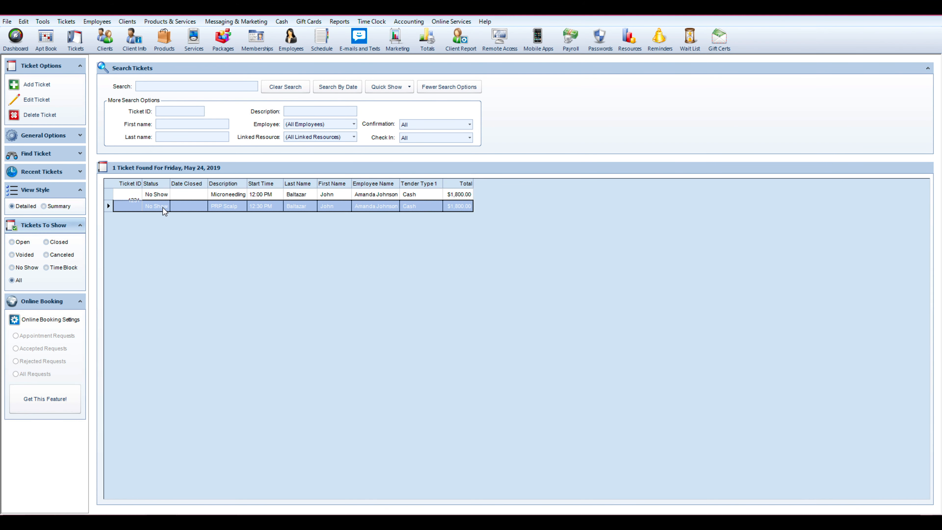